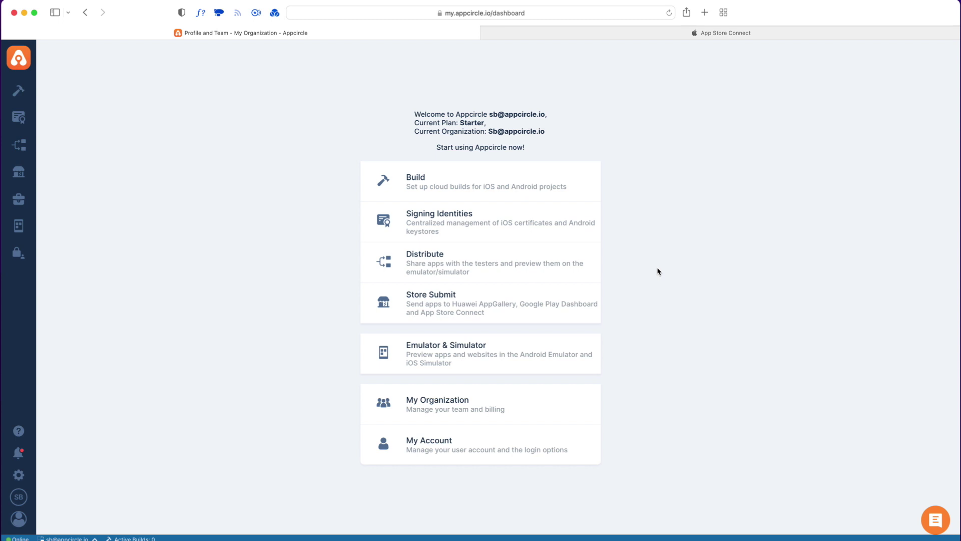
Go to App Store Connect's Users and Access area and show the API Keys list
{"action": "left_click", "coordinate": [733, 36]}
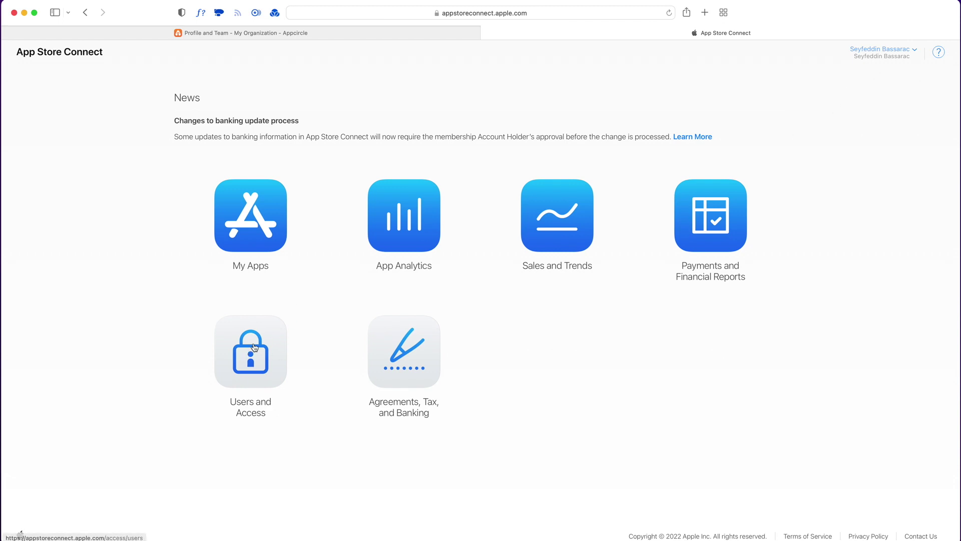
{"action": "left_click", "coordinate": [250, 364]}
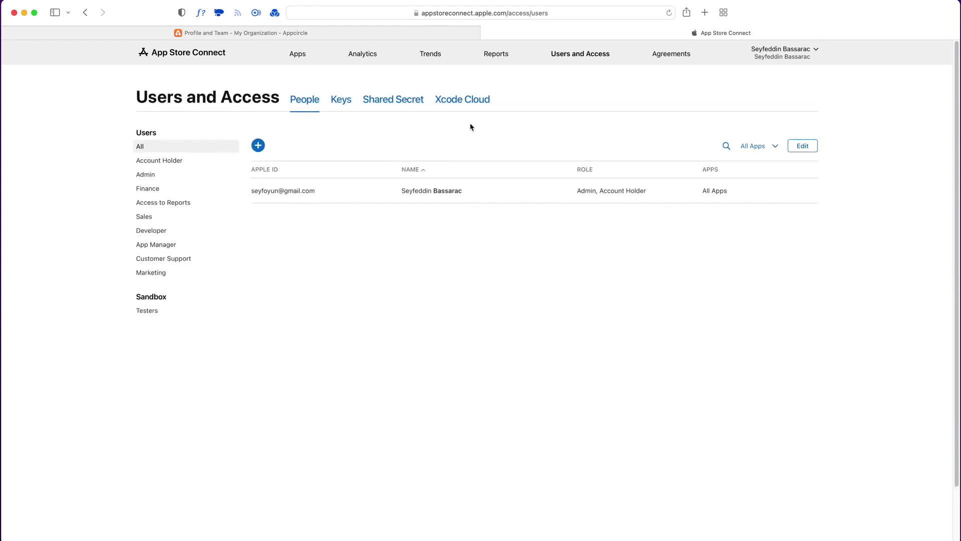
{"action": "left_click", "coordinate": [342, 105]}
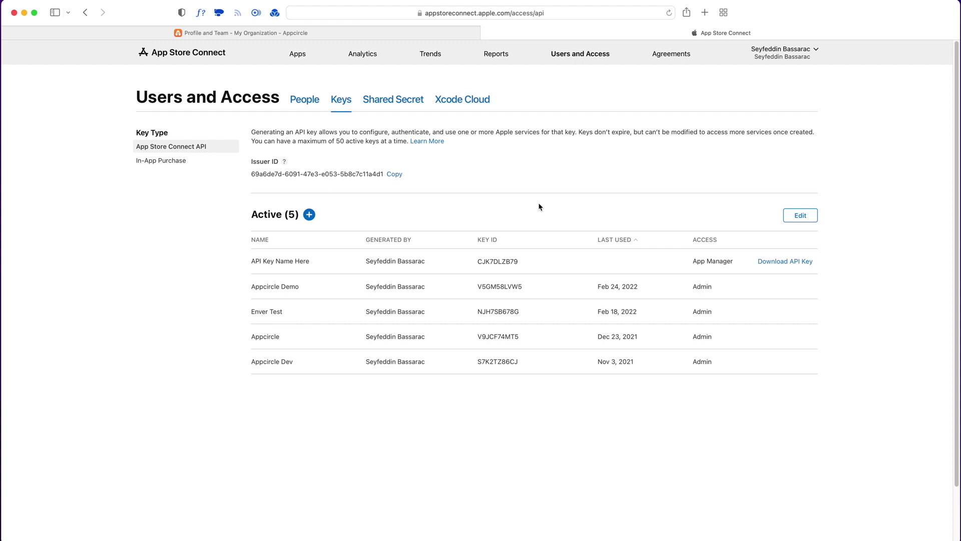
Generate a new API key named Appcircle Demo 3 with Admin access
{"action": "left_click", "coordinate": [310, 215]}
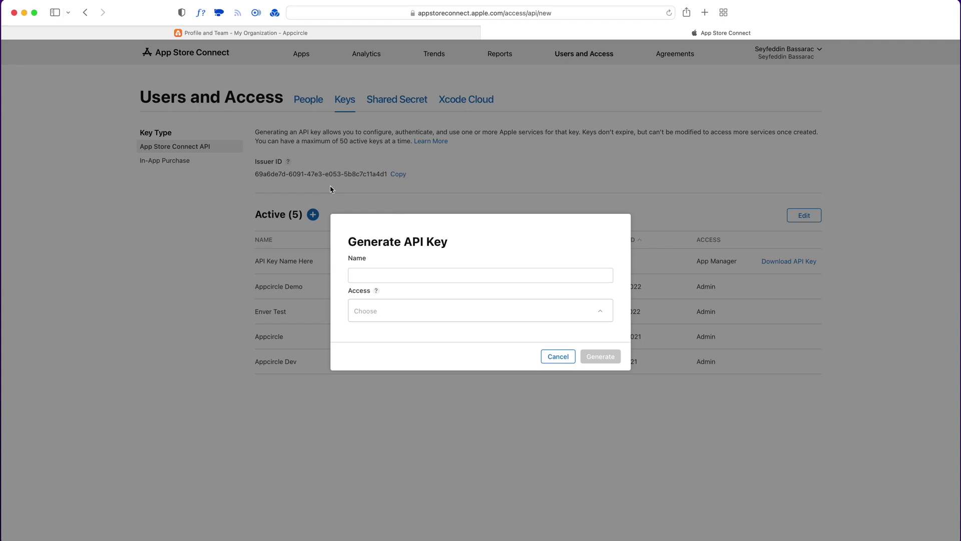
{"action": "left_click", "coordinate": [363, 277]}
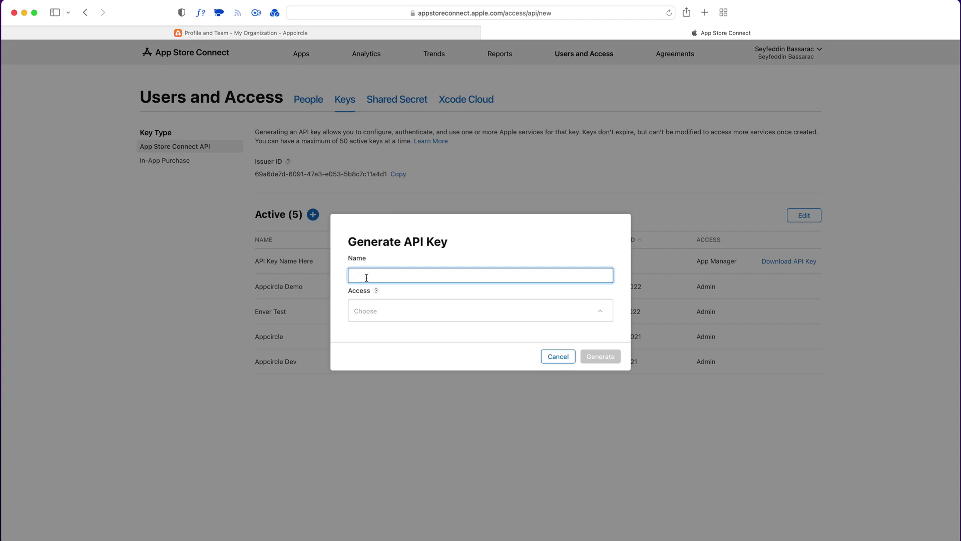
{"action": "type", "text": "Appcircle D"}
{"action": "type", "text": "emo 3"}
{"action": "left_click", "coordinate": [381, 314]}
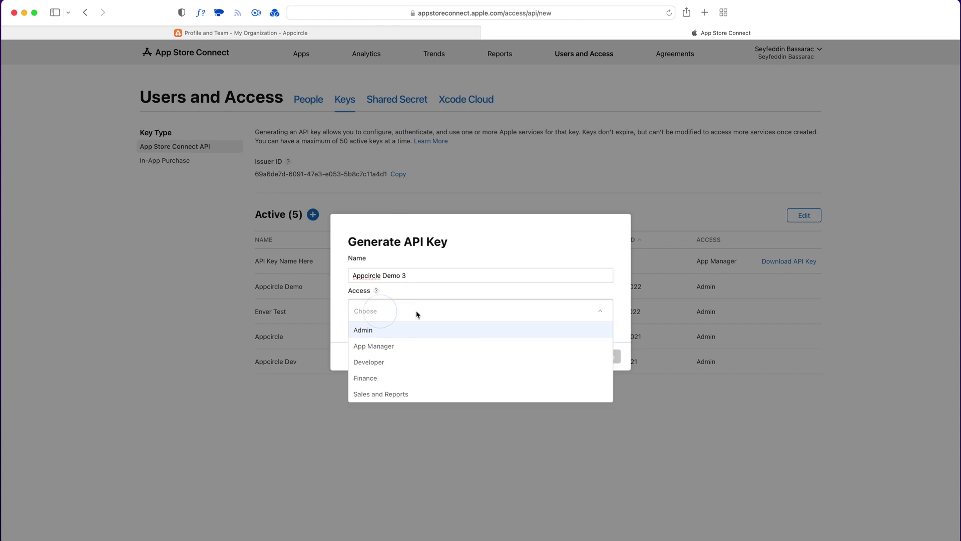
{"action": "left_click", "coordinate": [365, 333]}
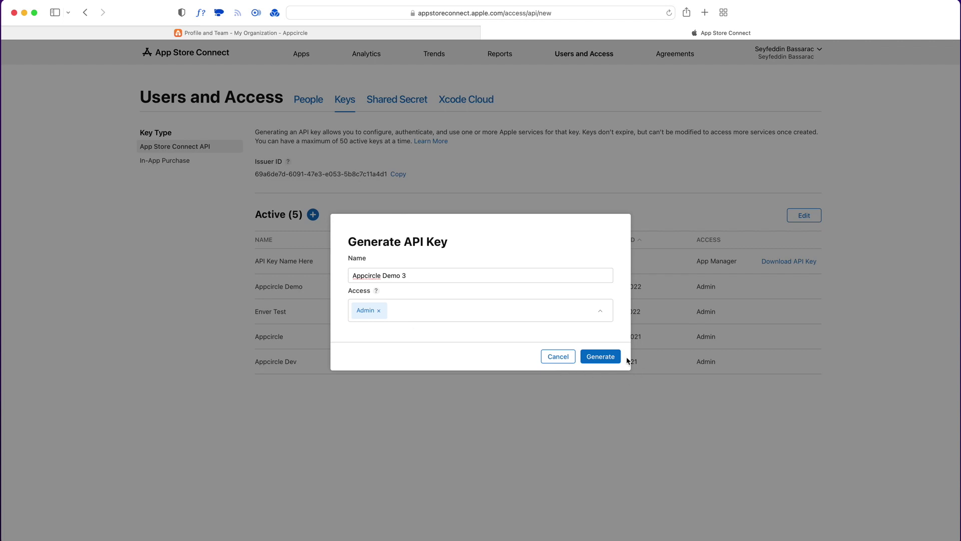
{"action": "left_click", "coordinate": [608, 358]}
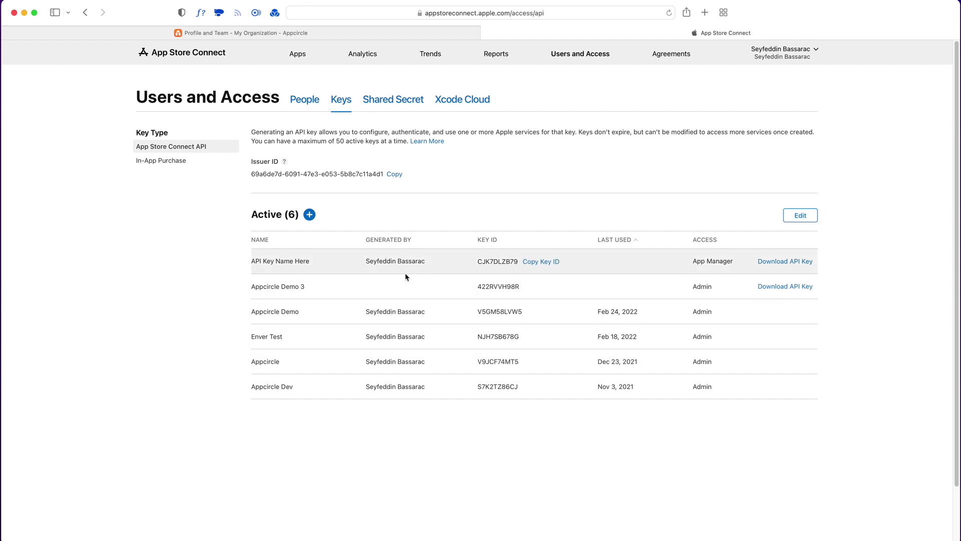
{"action": "mouse_move", "coordinate": [525, 286]}
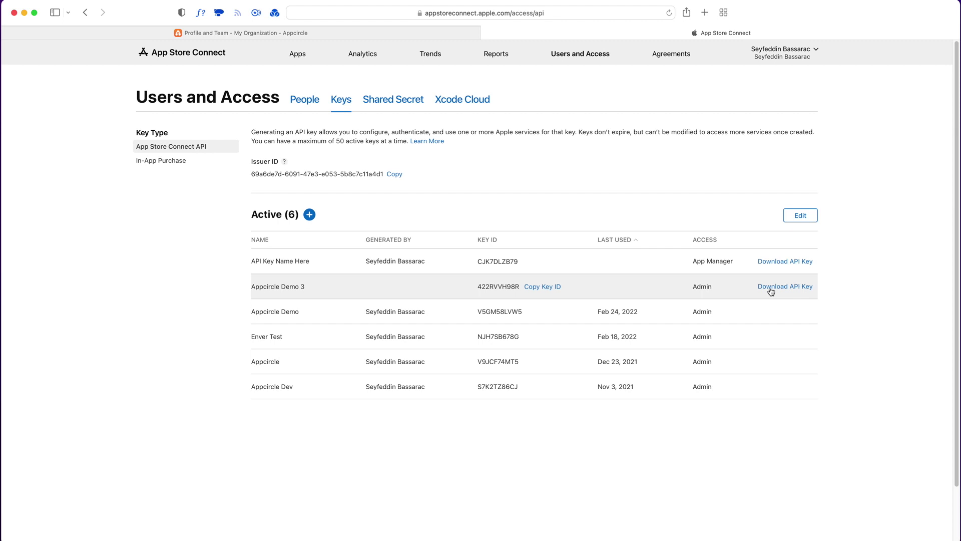
Download the one-time private key file for the Appcircle Demo 3 key
{"action": "left_click", "coordinate": [771, 289]}
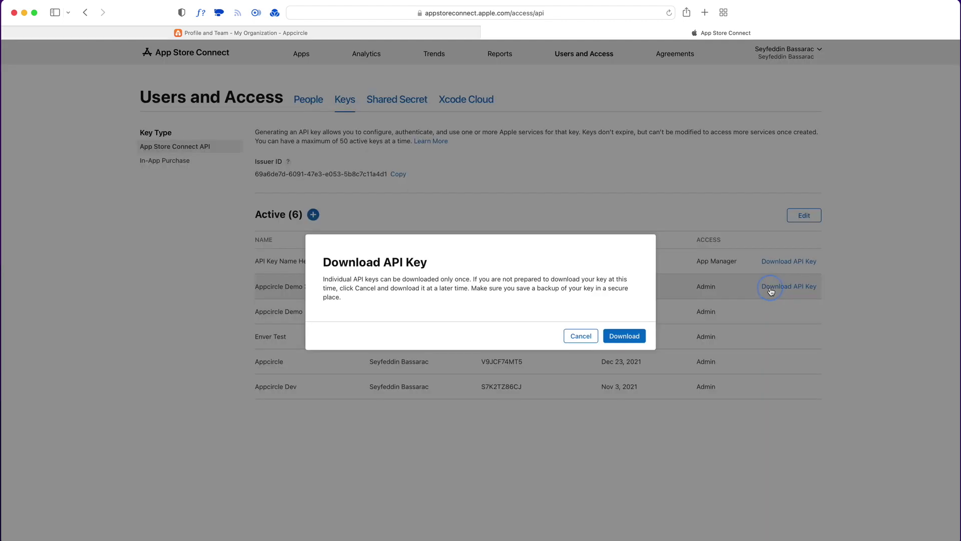
{"action": "left_click", "coordinate": [635, 336]}
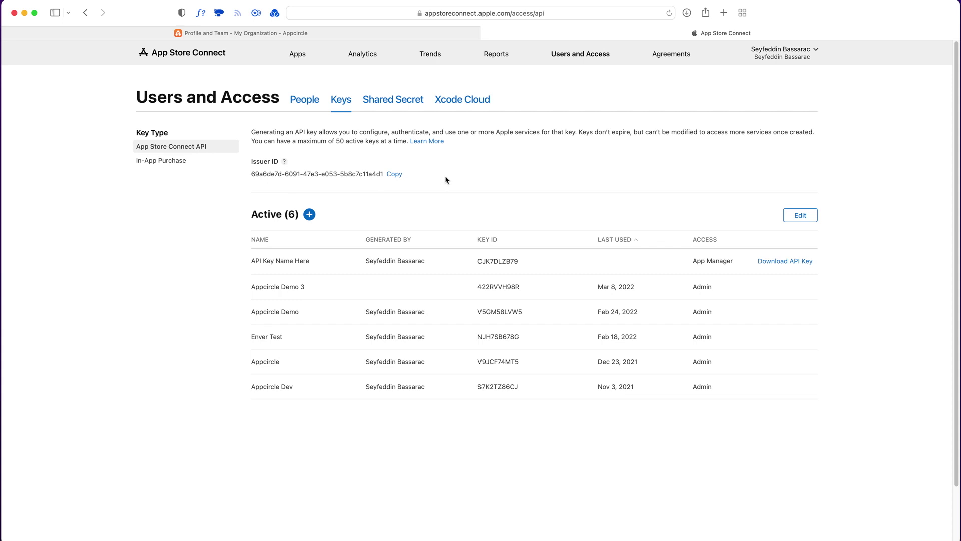
Return to Appcircle and go to the My Organization settings page
{"action": "left_click", "coordinate": [404, 34]}
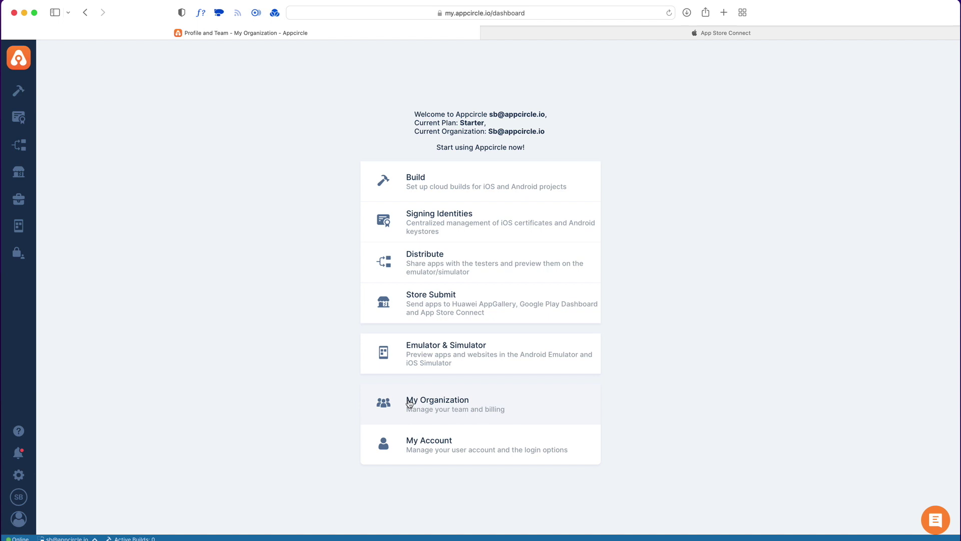
{"action": "left_click", "coordinate": [18, 498]}
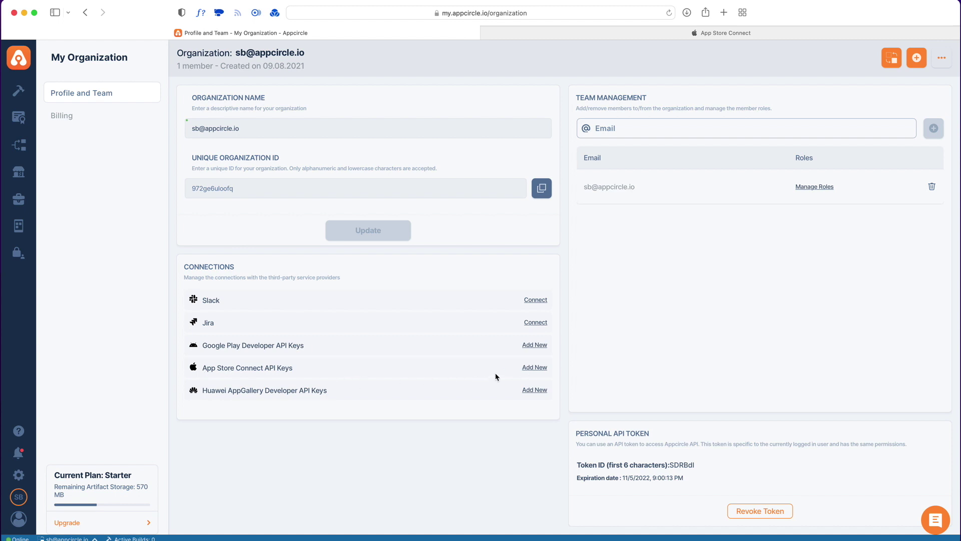
Start a new App Store Connect API key credential and attach AuthKey_422RVVH98R.p8 from Downloads
{"action": "left_click", "coordinate": [531, 367]}
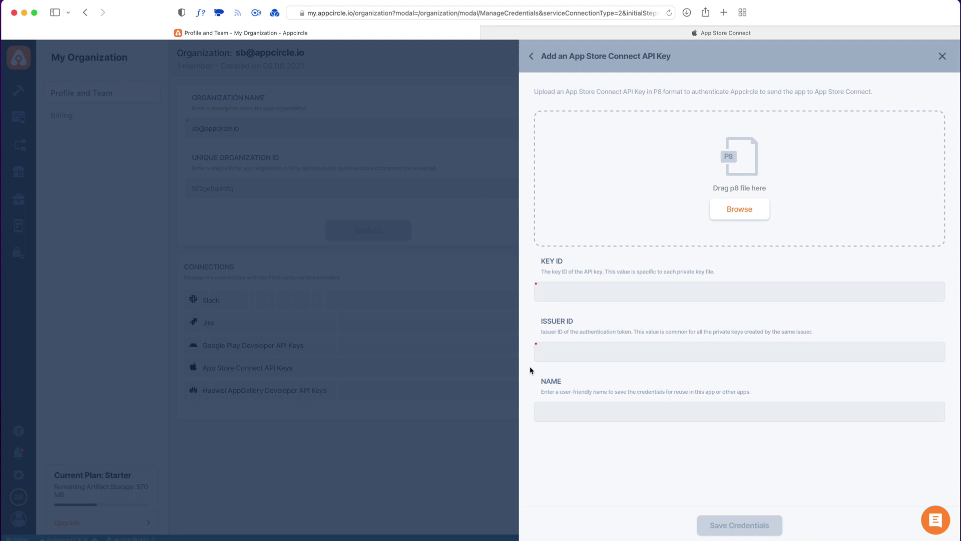
{"action": "left_click", "coordinate": [739, 211]}
{"action": "left_click", "coordinate": [176, 171]}
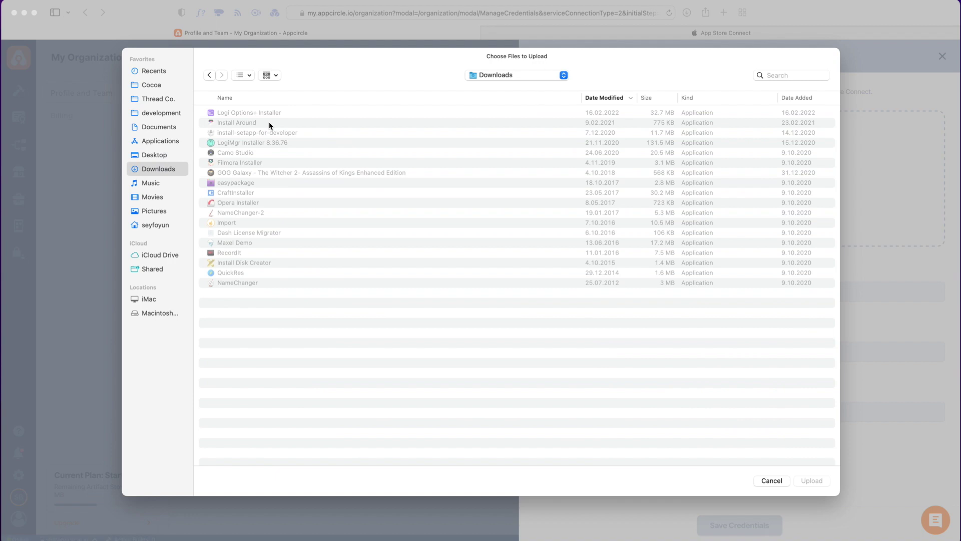
{"action": "double_click", "coordinate": [268, 113]}
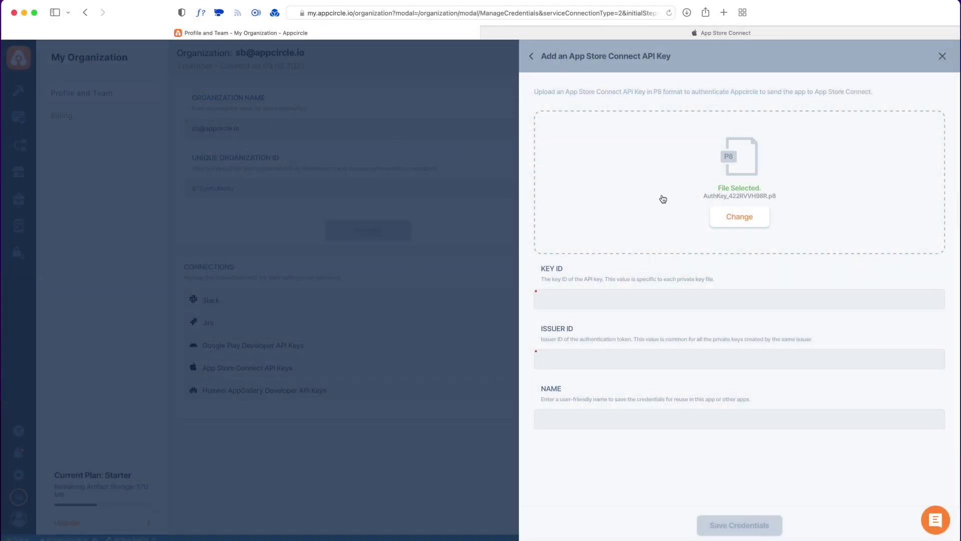
Copy key ID 422RVVH98R from App Store Connect and paste it into the Key ID field
{"action": "left_click", "coordinate": [653, 33]}
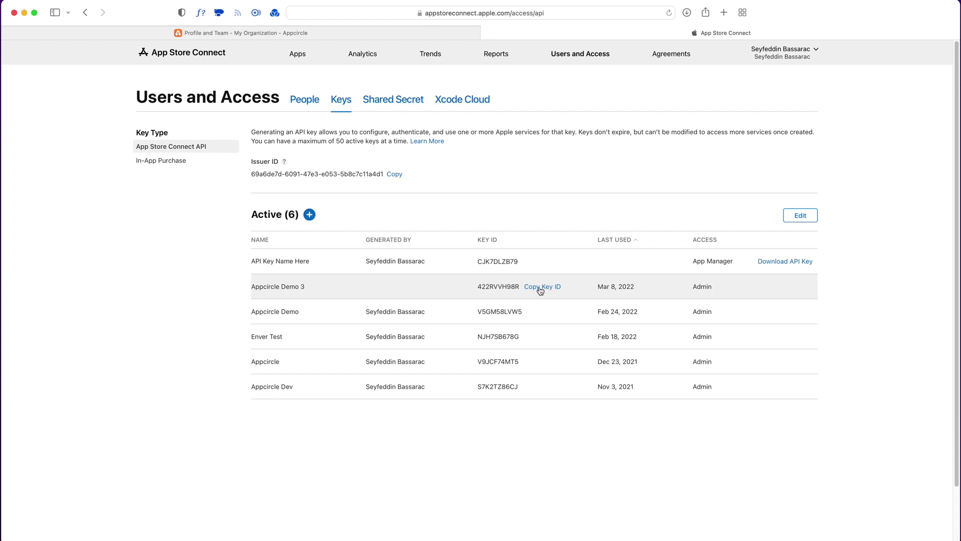
{"action": "left_click", "coordinate": [545, 290]}
{"action": "left_click", "coordinate": [394, 34]}
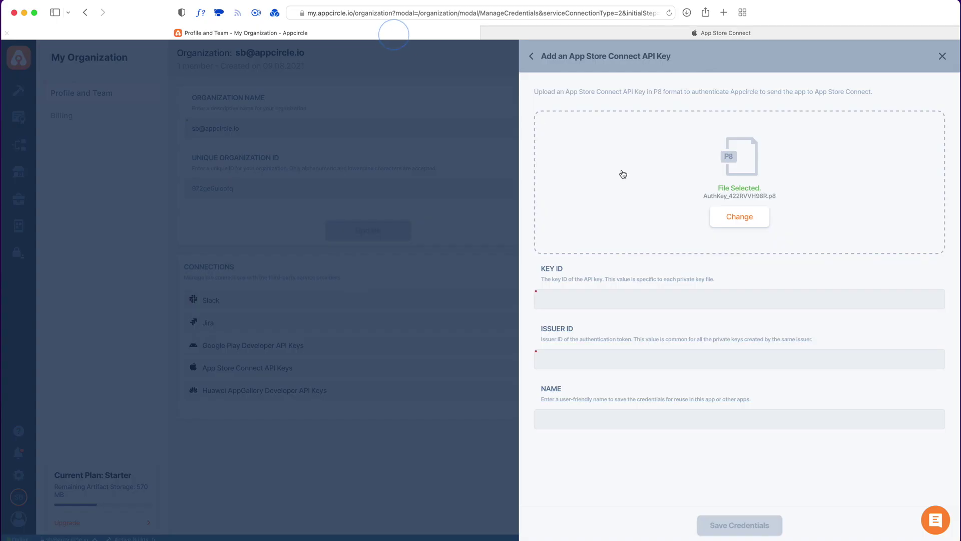
{"action": "left_click", "coordinate": [611, 298]}
{"action": "key", "text": "super+v"}
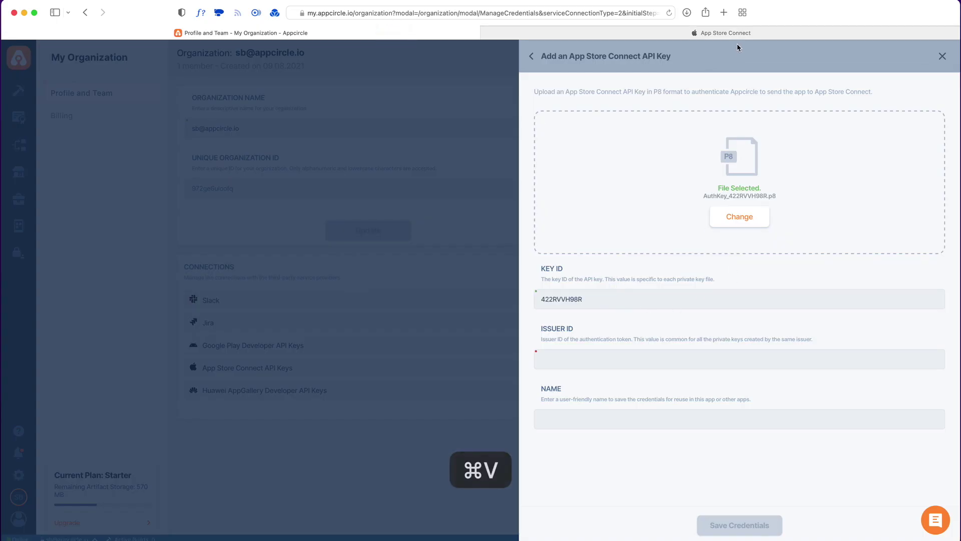
Paste the account's issuer ID, name the credential Appcircle Demo, and save it
{"action": "left_click", "coordinate": [734, 35]}
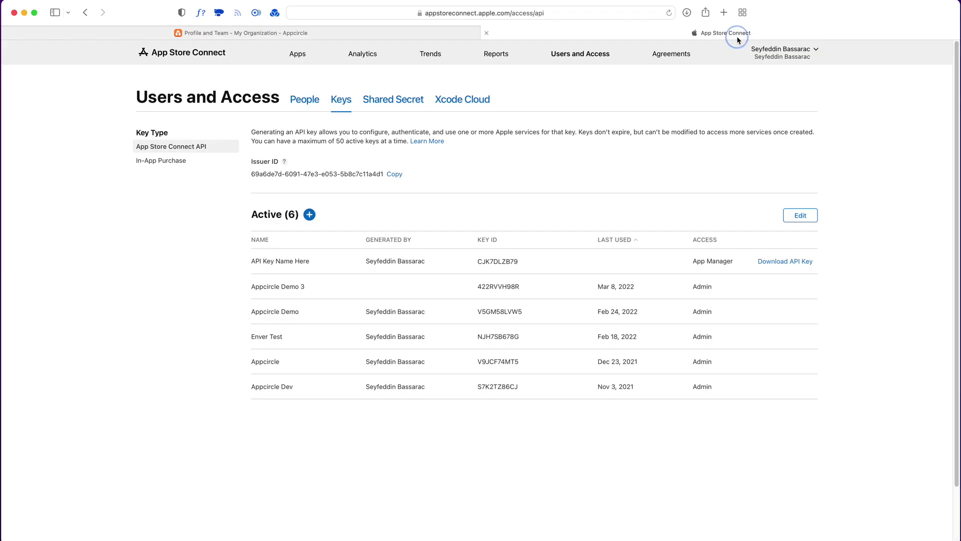
{"action": "left_click", "coordinate": [394, 173]}
{"action": "left_click", "coordinate": [375, 35]}
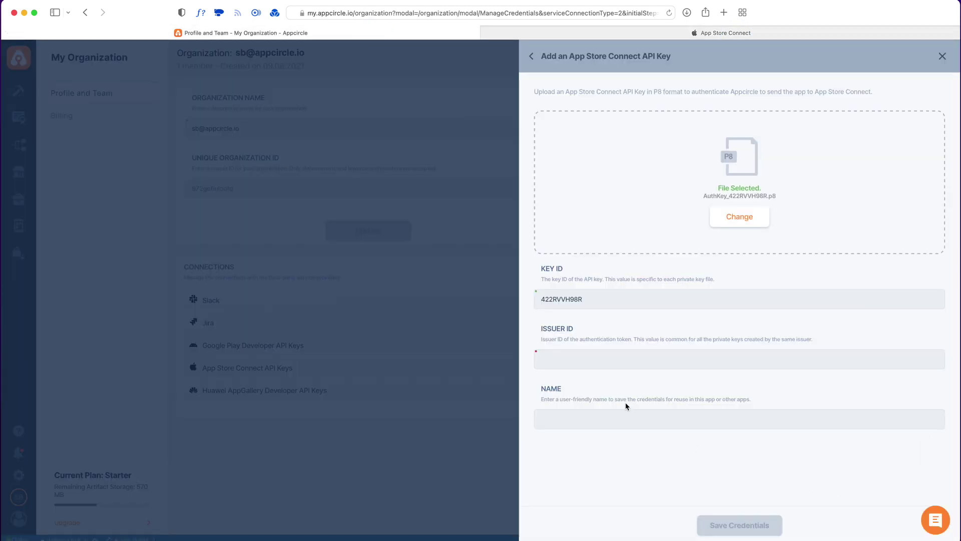
{"action": "left_click", "coordinate": [618, 360]}
{"action": "key", "text": "super+v"}
{"action": "left_click", "coordinate": [600, 423]}
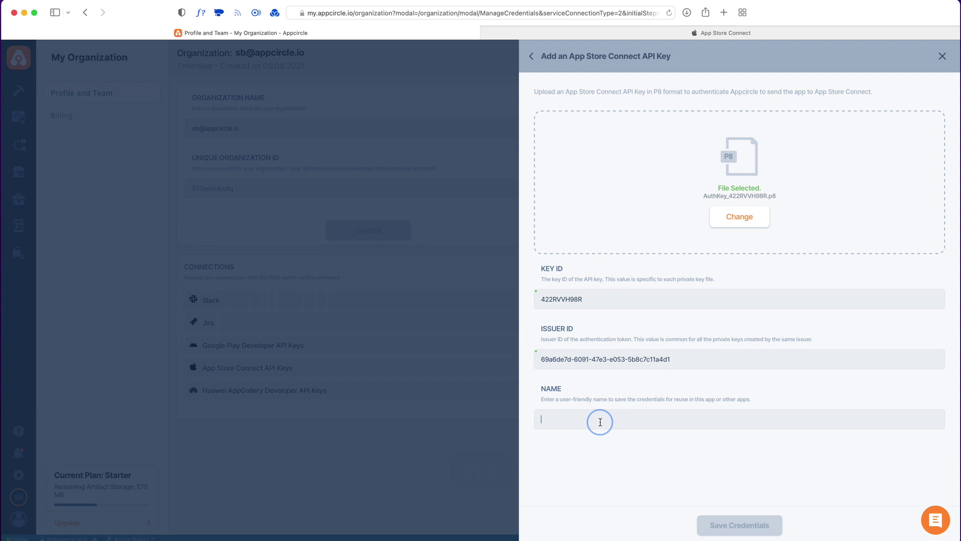
{"action": "type", "text": "Appci"}
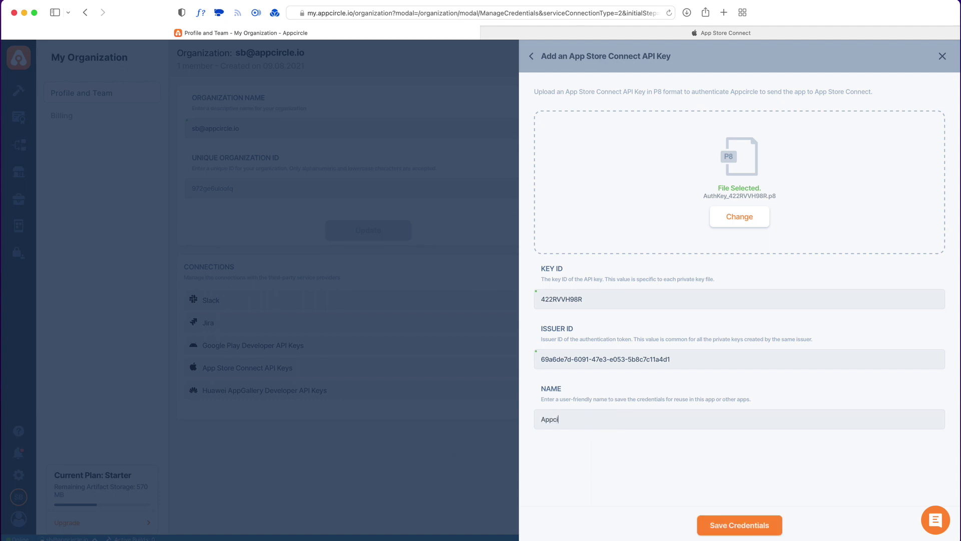
{"action": "type", "text": "rcle Demo"}
{"action": "left_click", "coordinate": [720, 525]}
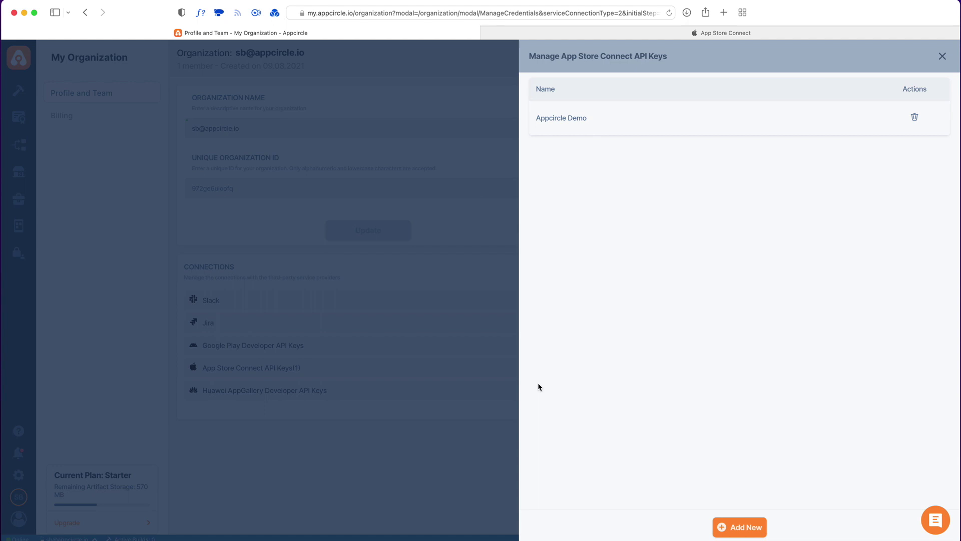
Close the Manage App Store Connect API Keys panel, leaving one key connected
{"action": "left_click", "coordinate": [392, 365]}
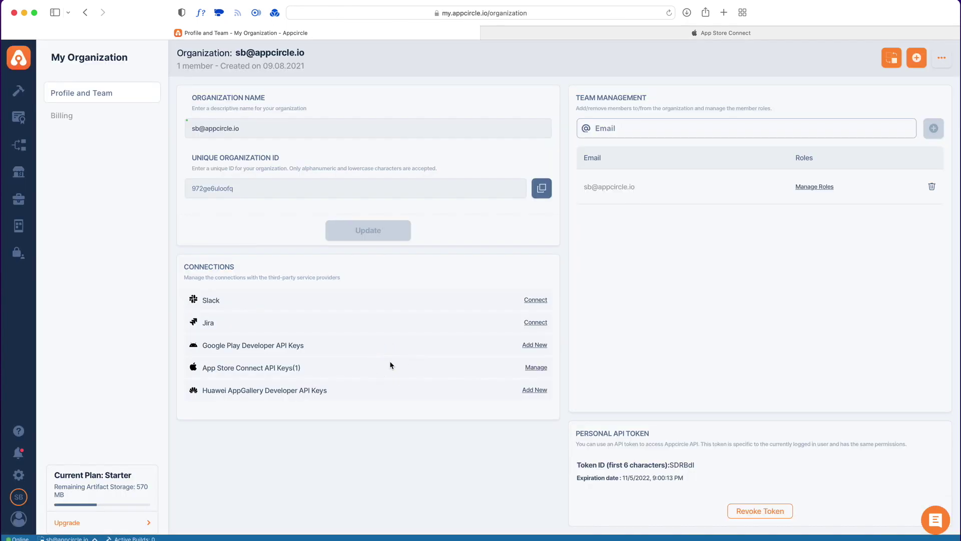